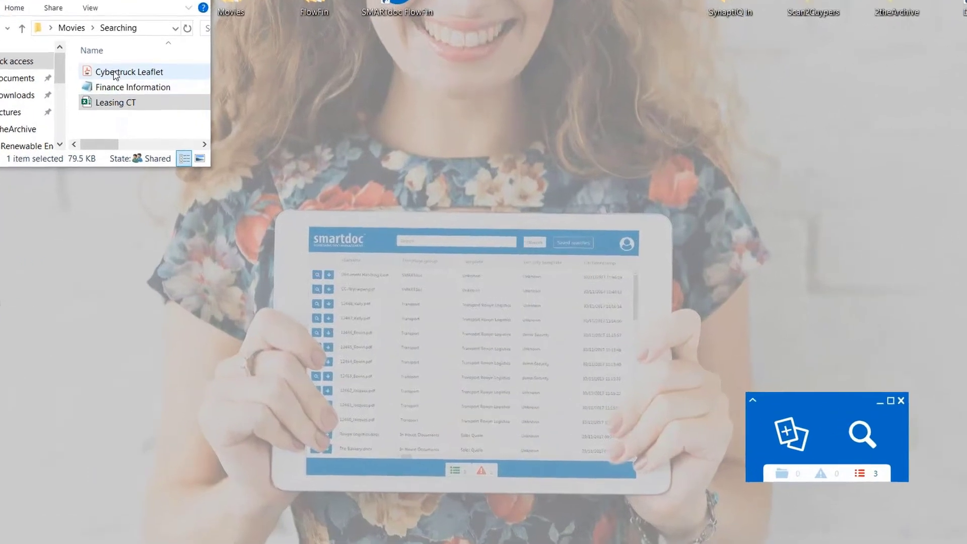
Step: Drop the Cybertruck Leaflet PDF onto the SMARTdoc widget and archive it under Finance / General Information
left_click_drag(161, 94, 794, 447)
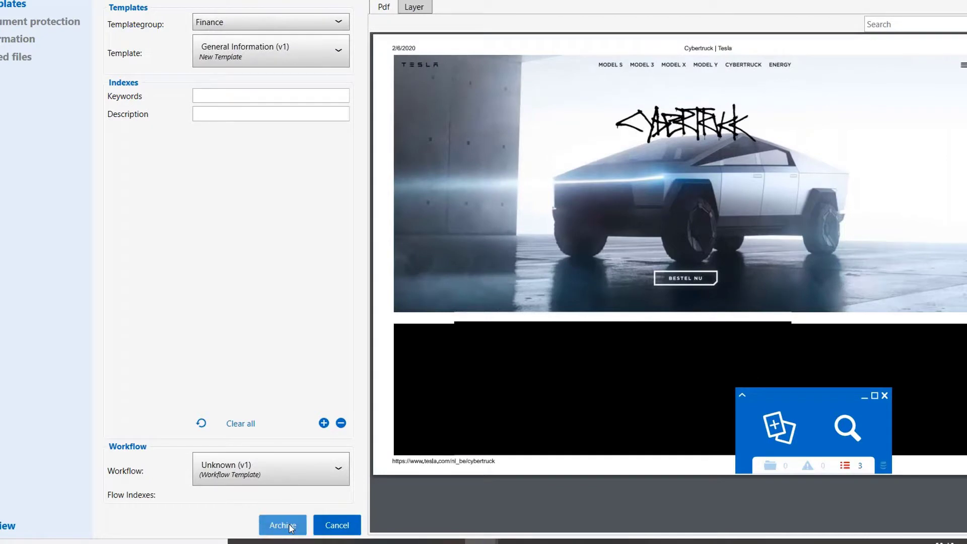
left_click(288, 524)
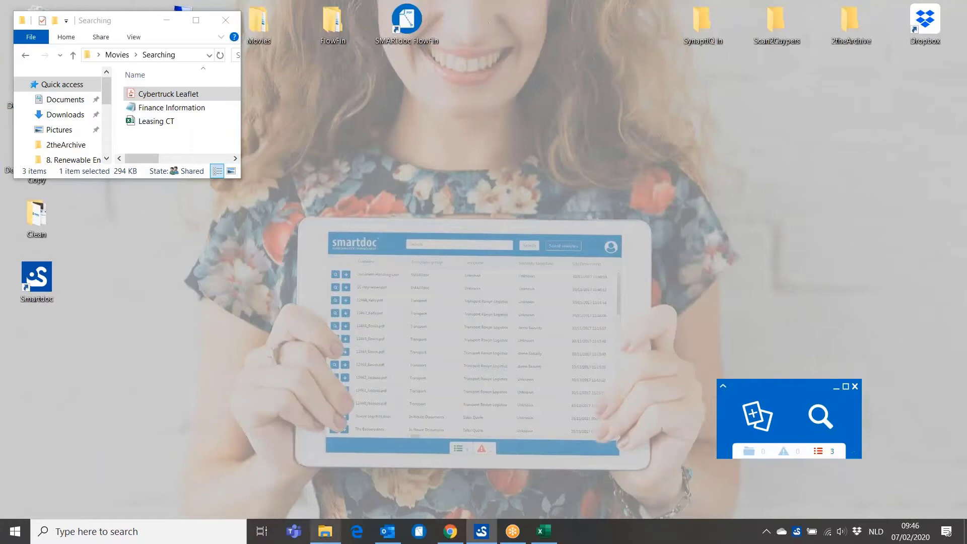
Step: Archive the 'Your Tesla Order' email through Outlook's SMARTdoc Archive button under Finance / General Information
left_click(388, 533)
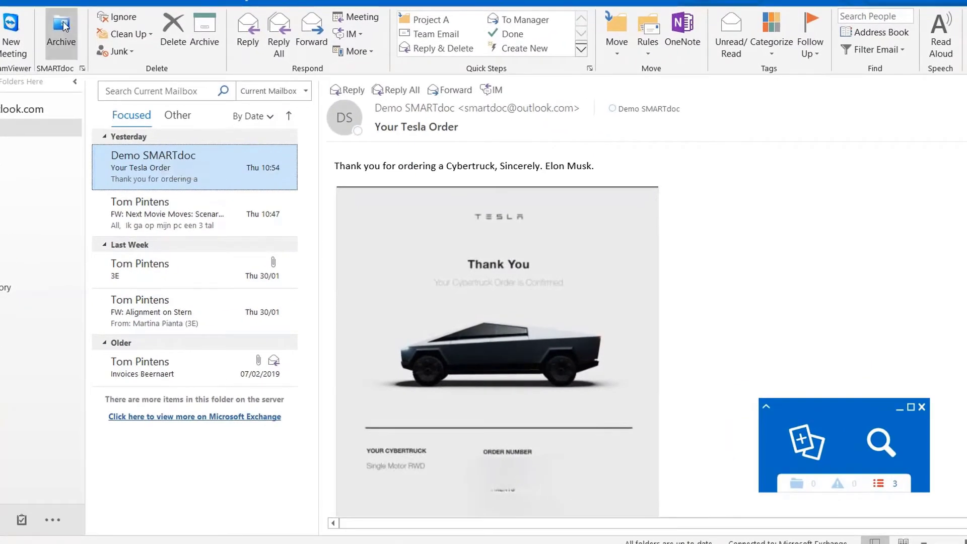
left_click(61, 28)
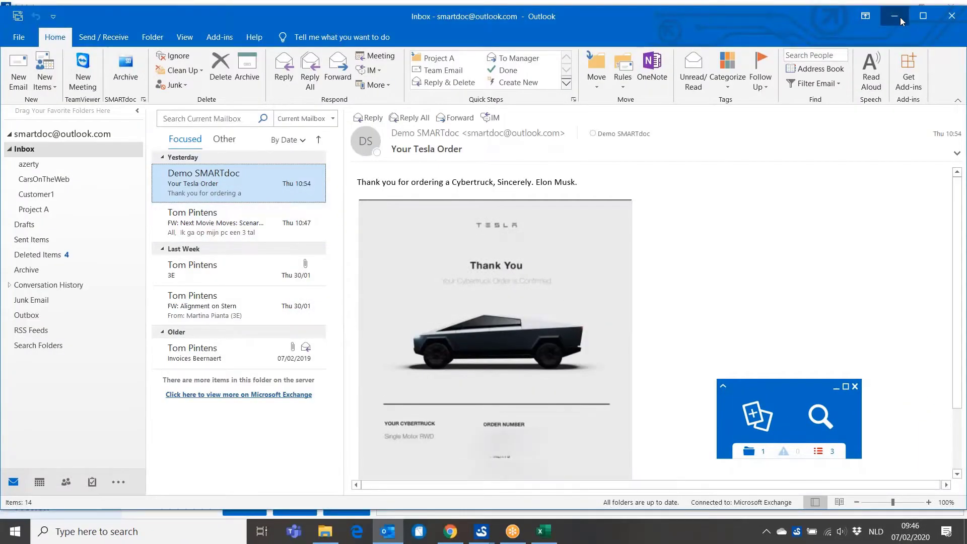
left_click(896, 16)
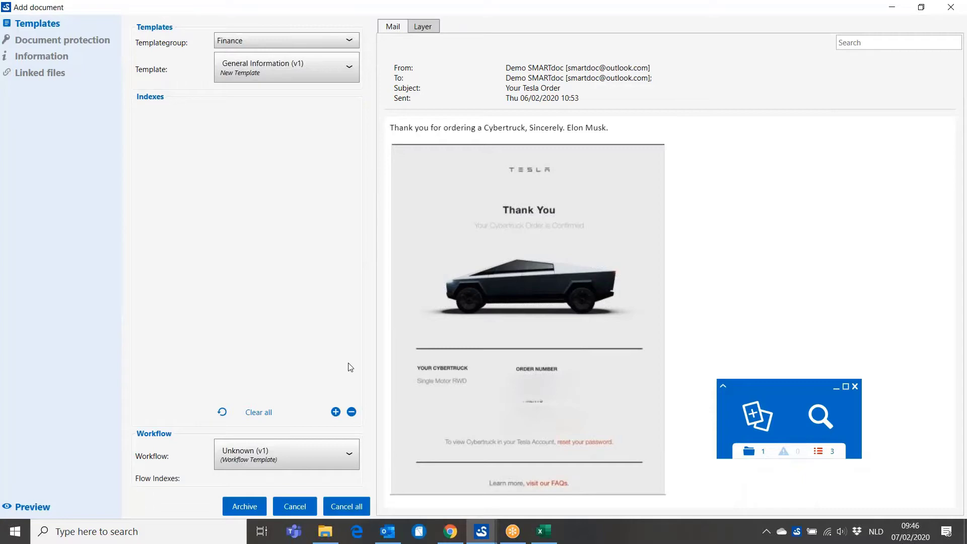
left_click(252, 506)
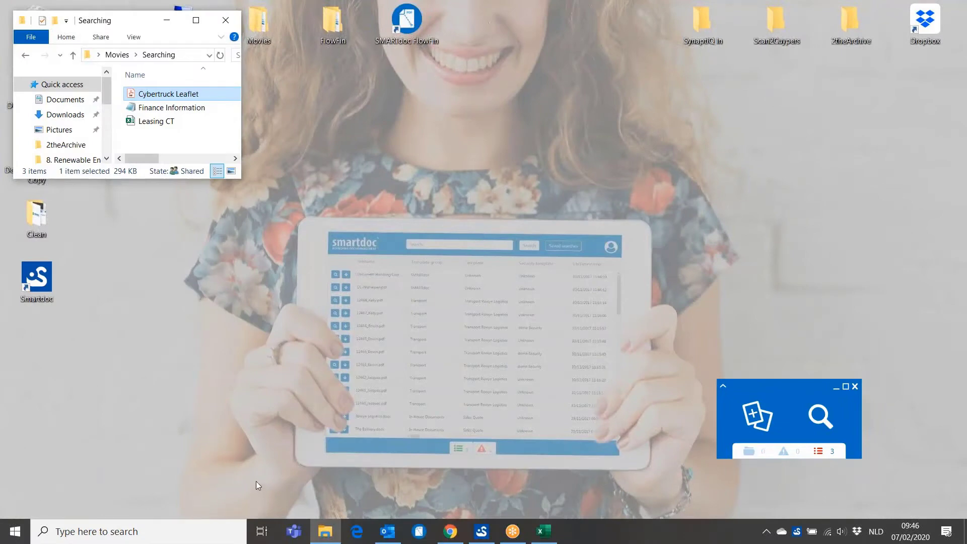
Step: Open the Leasing CT workbook and send it to SMARTdoc Archive, letting Excel close it
left_click(157, 125)
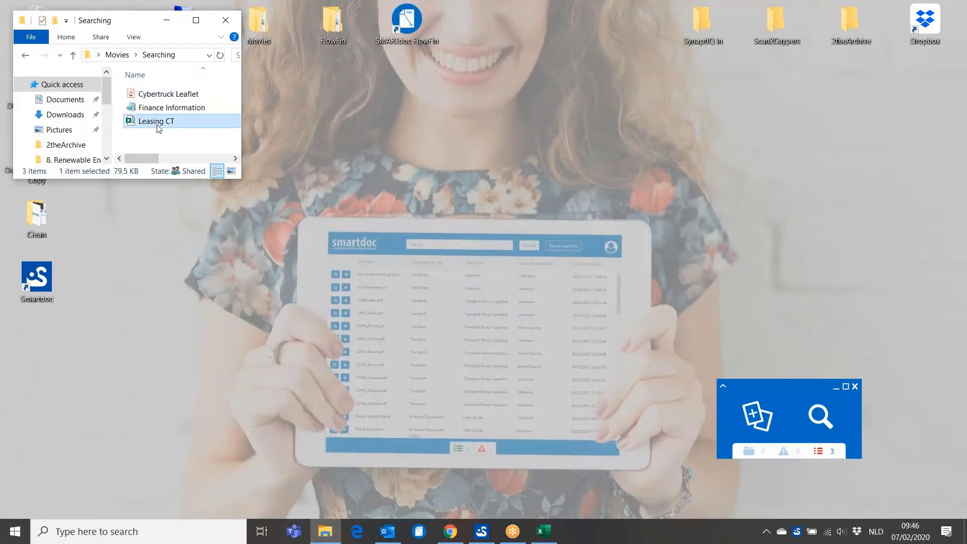
double_click(158, 125)
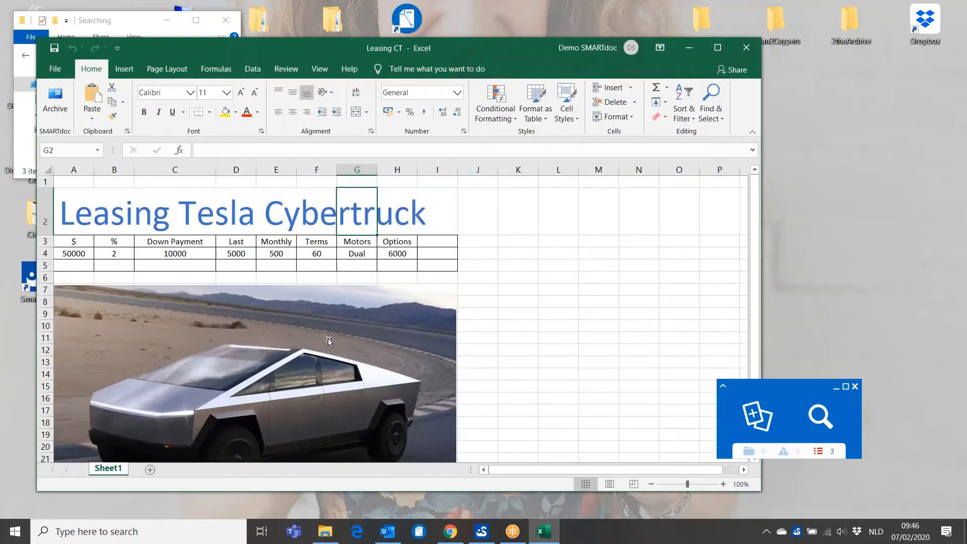
left_click(55, 101)
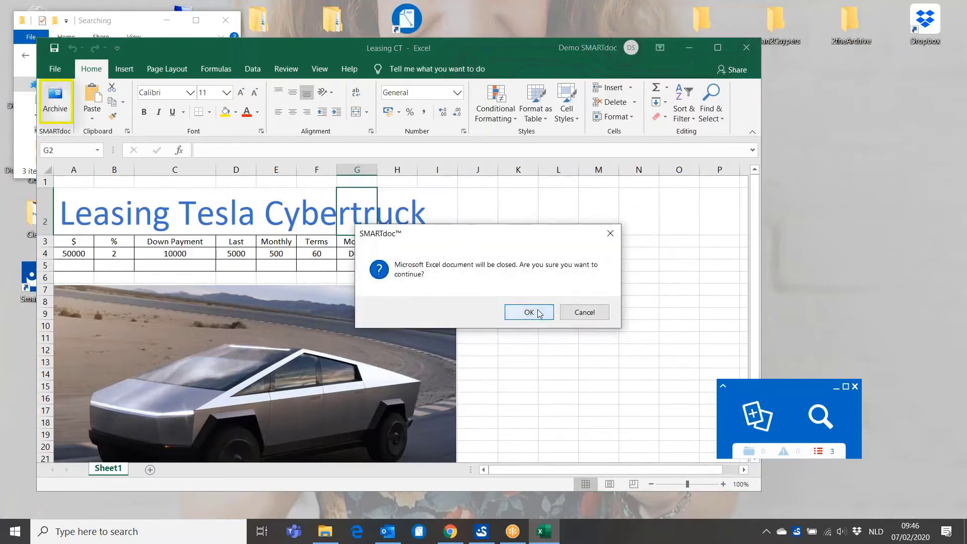
left_click(530, 312)
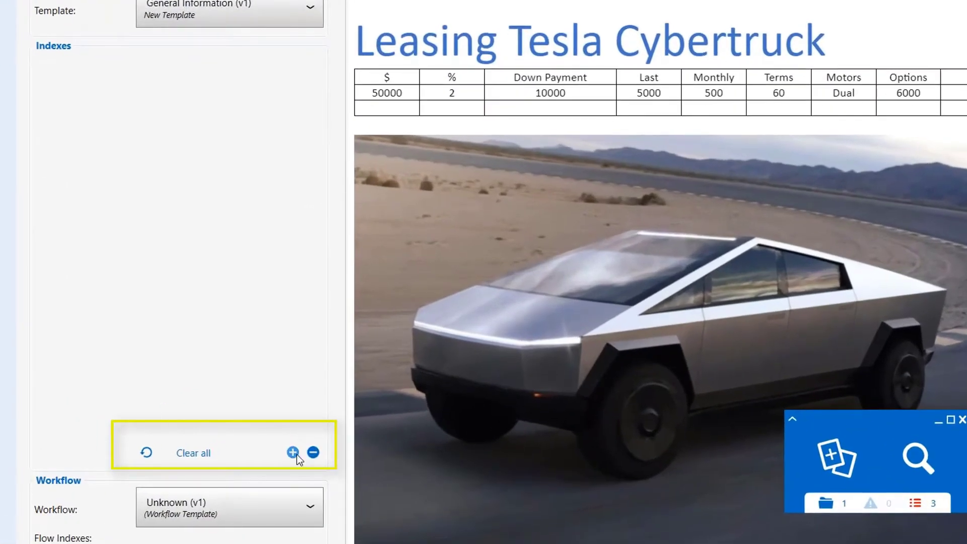
Step: Add the Index1–Index5 fields and archive the Leasing CT workbook
left_click(336, 412)
left_click(336, 413)
left_click(293, 452)
left_click(293, 452)
left_click(293, 452)
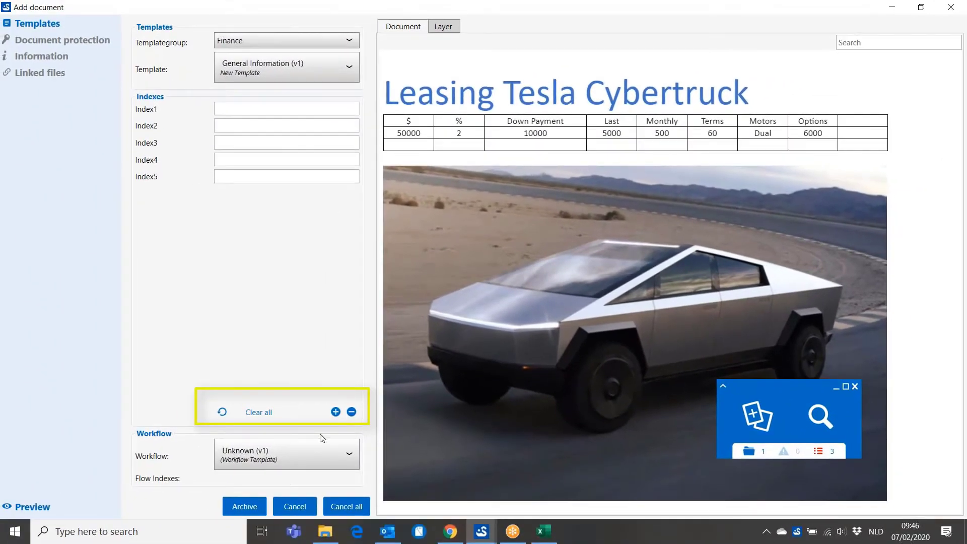
left_click(245, 506)
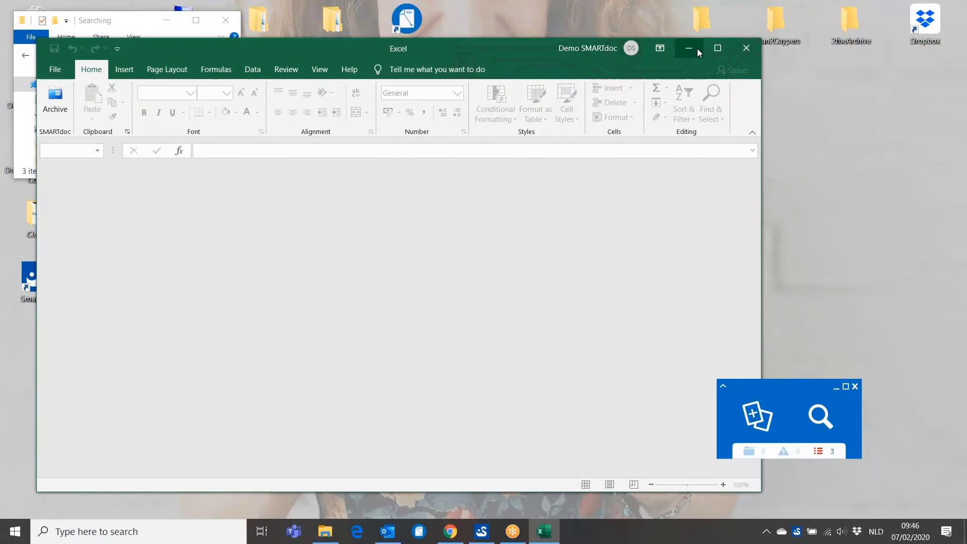
Step: Minimise Excel and run a SMARTdoc search for 'cybertruck'
left_click(690, 49)
left_click(828, 423)
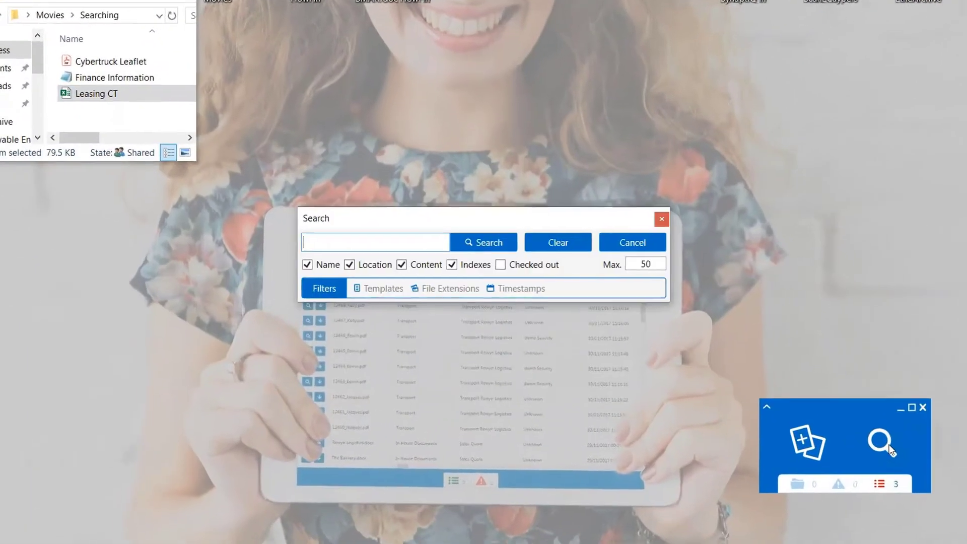
type("cybet")
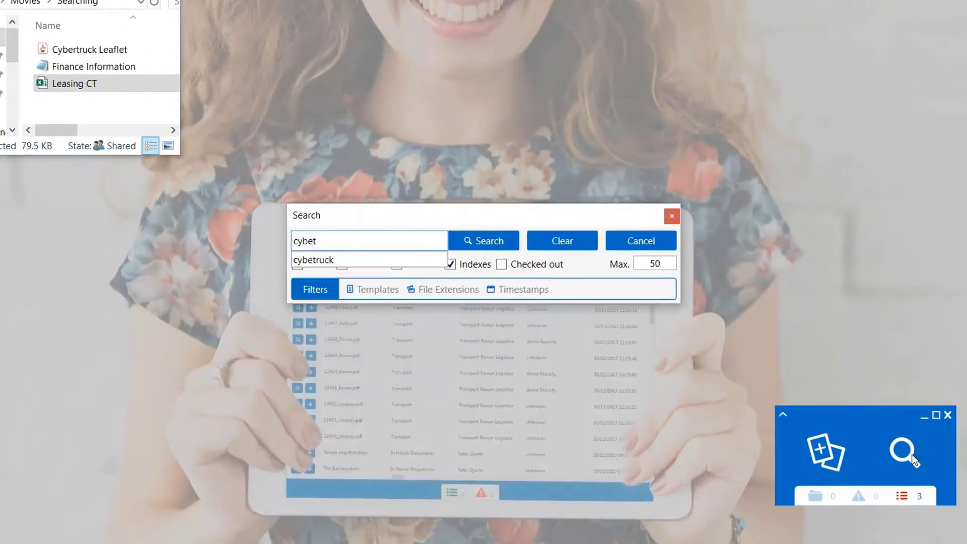
key("BackSpace")
type("rtr")
left_click(388, 260)
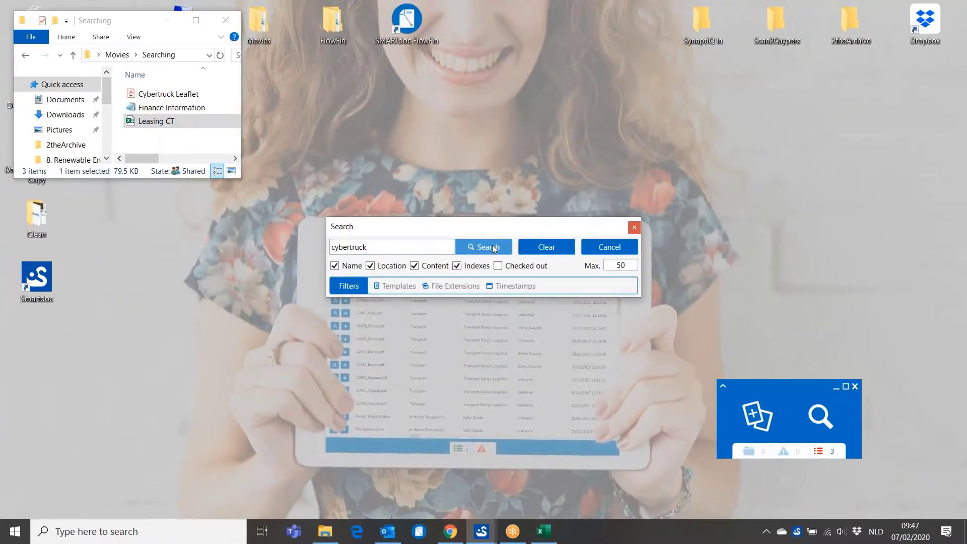
left_click(492, 244)
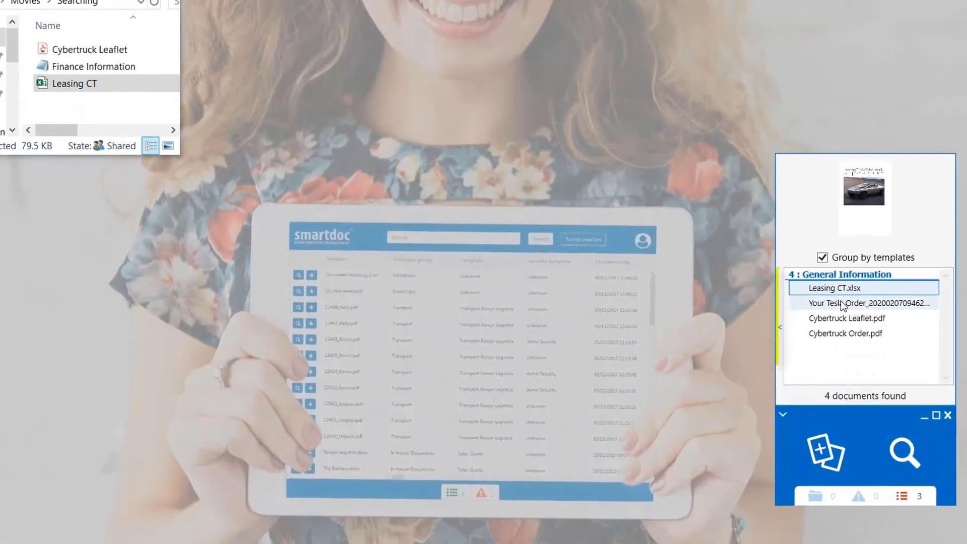
Step: Preview the Tesla order email, Cybertruck Leaflet.pdf and Cybertruck Order.pdf results
left_click(773, 296)
left_click(842, 321)
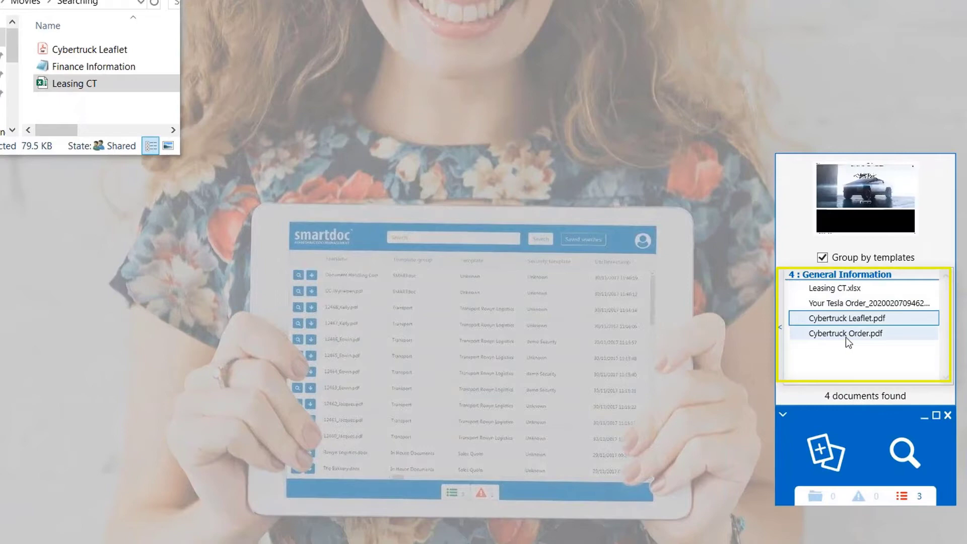
left_click(846, 337)
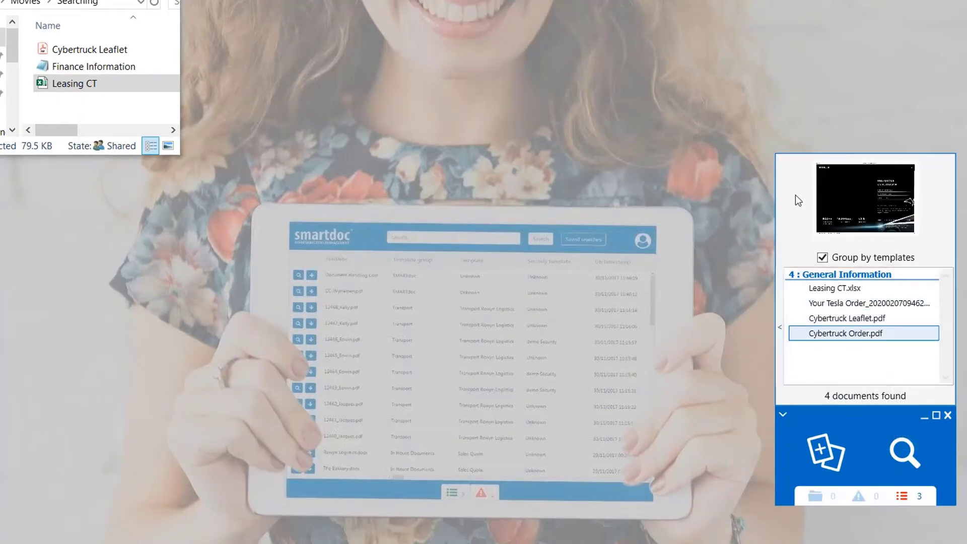
left_click_drag(795, 189, 822, 198)
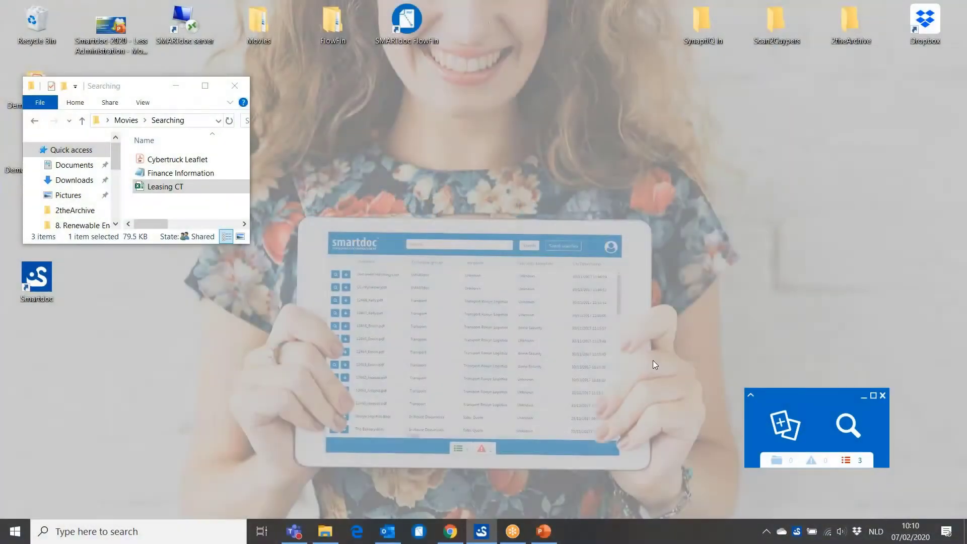
Step: Set the search filters to template group Finance and template General Information
left_click(847, 425)
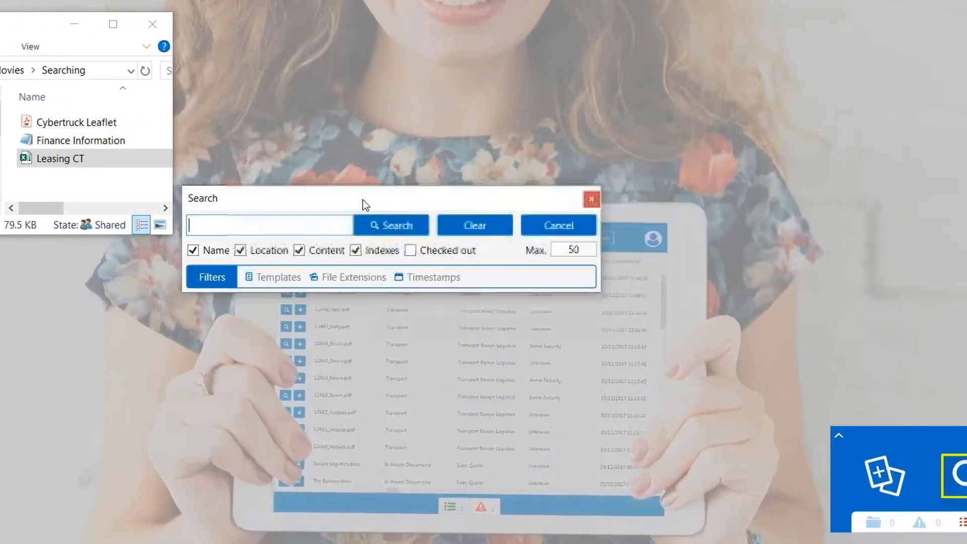
left_click(216, 276)
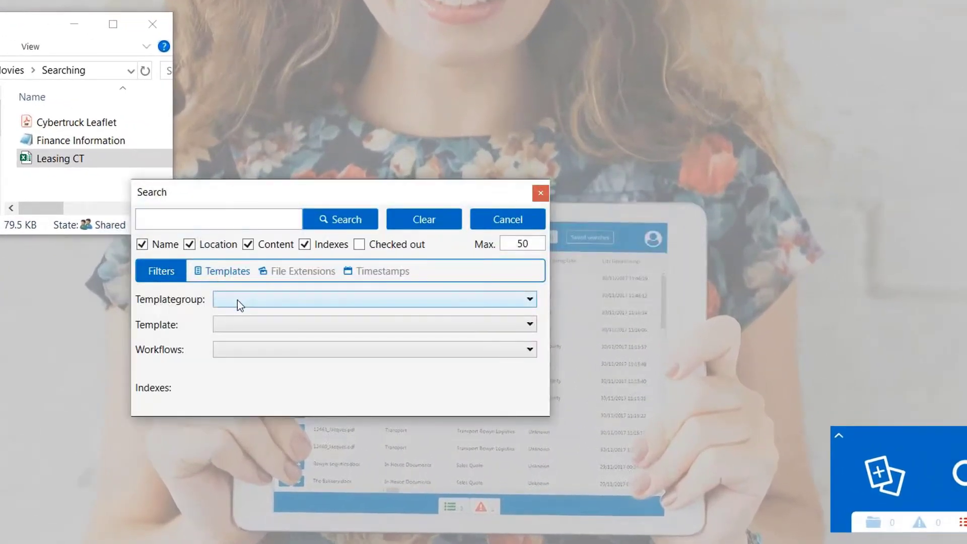
left_click(237, 300)
left_click(259, 506)
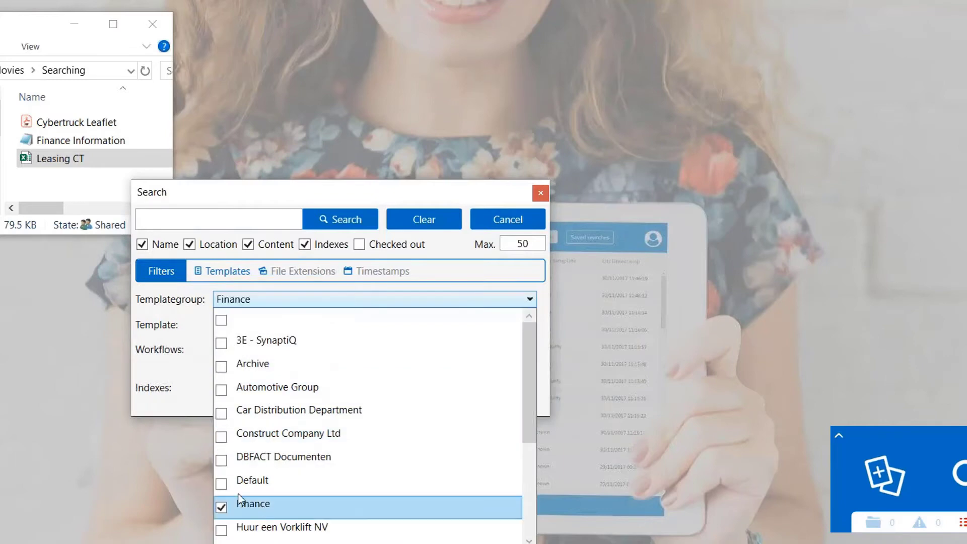
left_click(174, 383)
left_click(235, 328)
left_click(249, 455)
Step: Run the filtered search and step through the results, starting with Leasing CT.xlsx
left_click(368, 228)
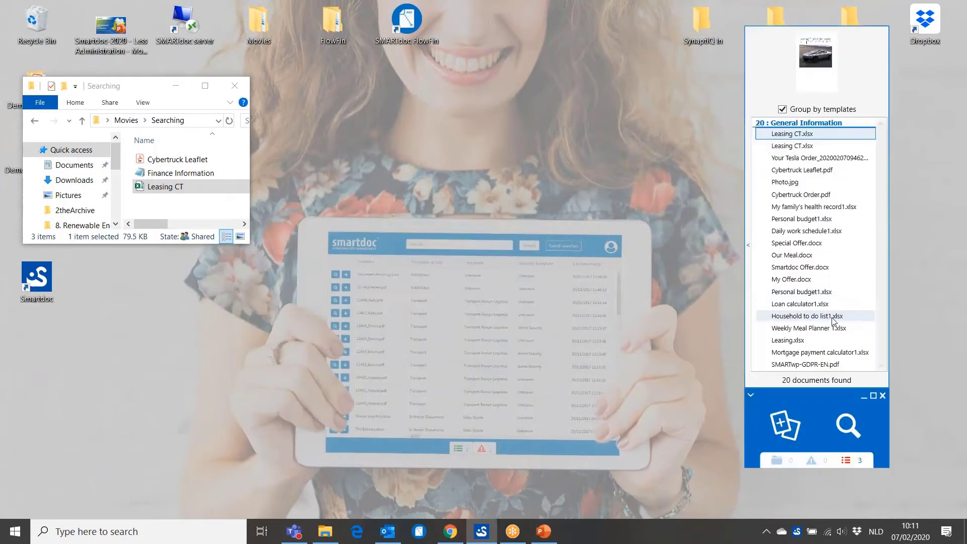
left_click(804, 146)
key("Down")
key("Down")
key("Down")
key("Down")
key("Down")
key("Down")
key("Down")
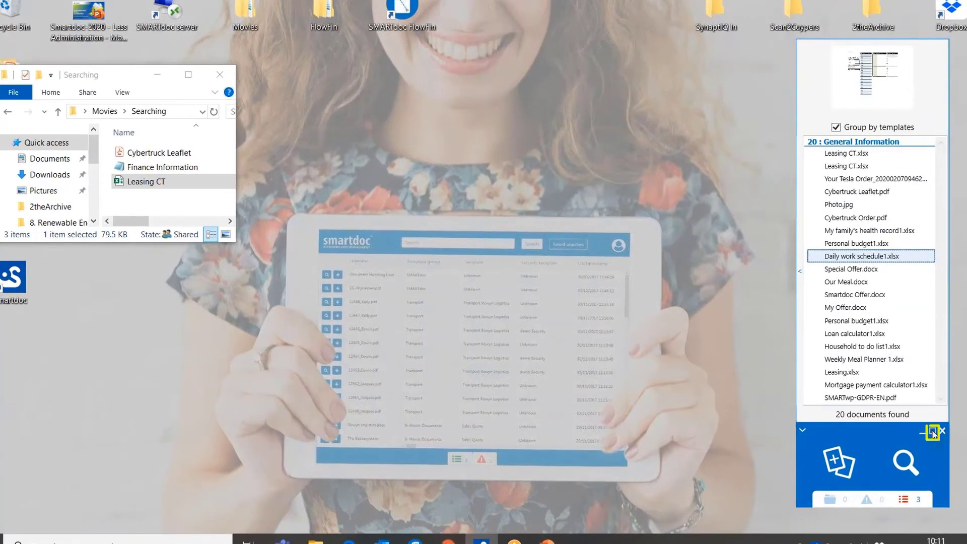
Step: In Extended View, browse the results previewing Loan calculator1.xlsx, Our Meal.docx and Photo.jpg
left_click(932, 432)
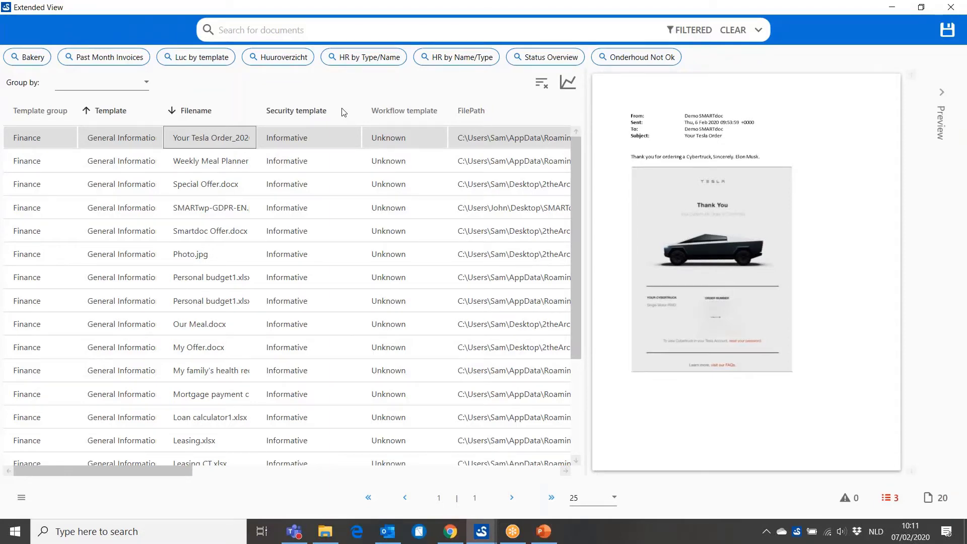
key("Down")
key("Down")
key("Down")
key("Down")
key("Down")
key("Down")
key("Down")
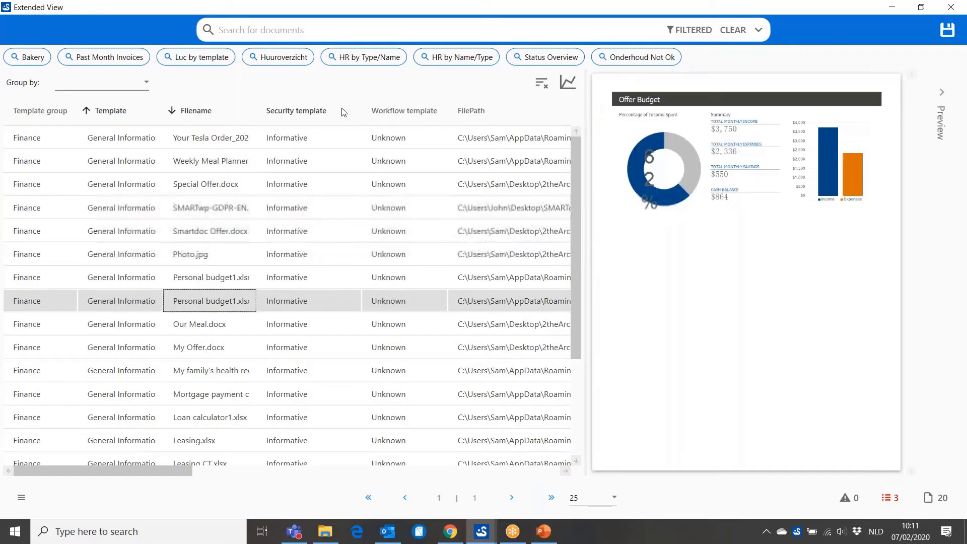
key("Down")
key("Down")
key("Down")
key("Down")
key("Down")
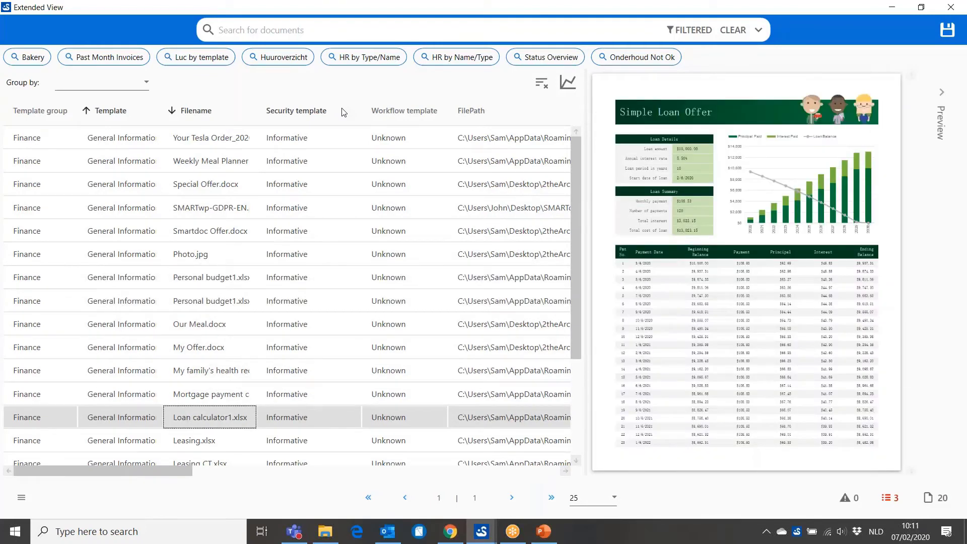
key("Down")
key("Up")
key("Up")
key("Up")
key("Up")
key("Up")
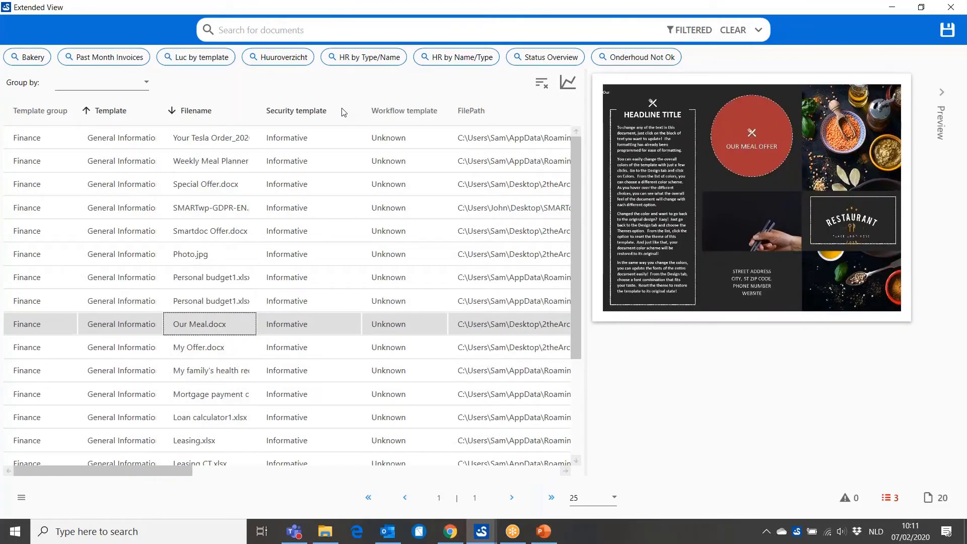
key("Up")
key("Up")
key("Up")
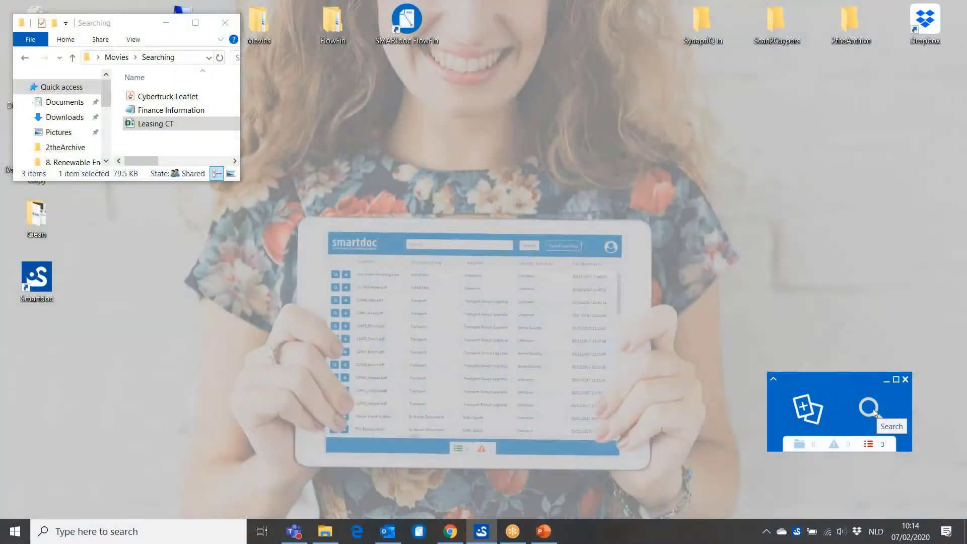
Step: Search for 'offer' with the timestamp filter set to This week
left_click(869, 406)
left_click_drag(519, 224, 487, 219)
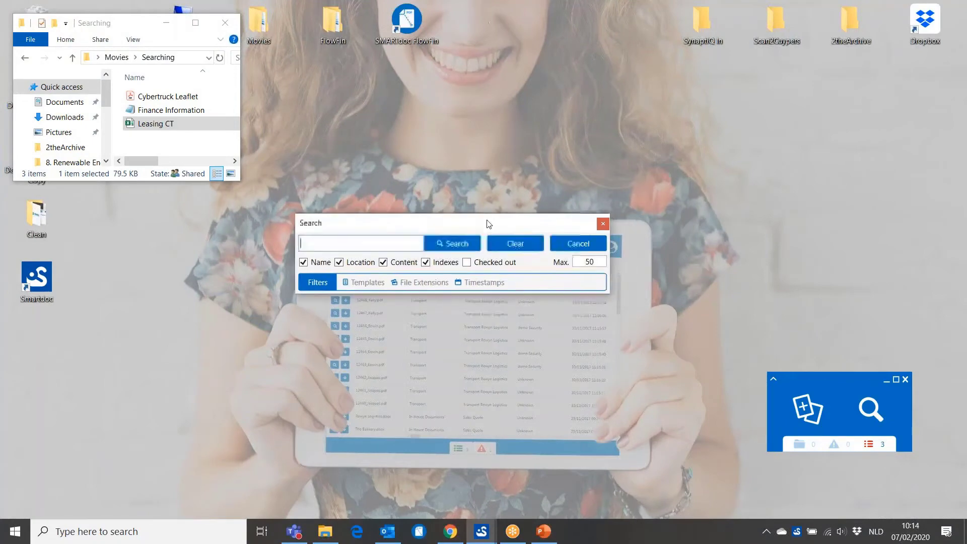
left_click(487, 283)
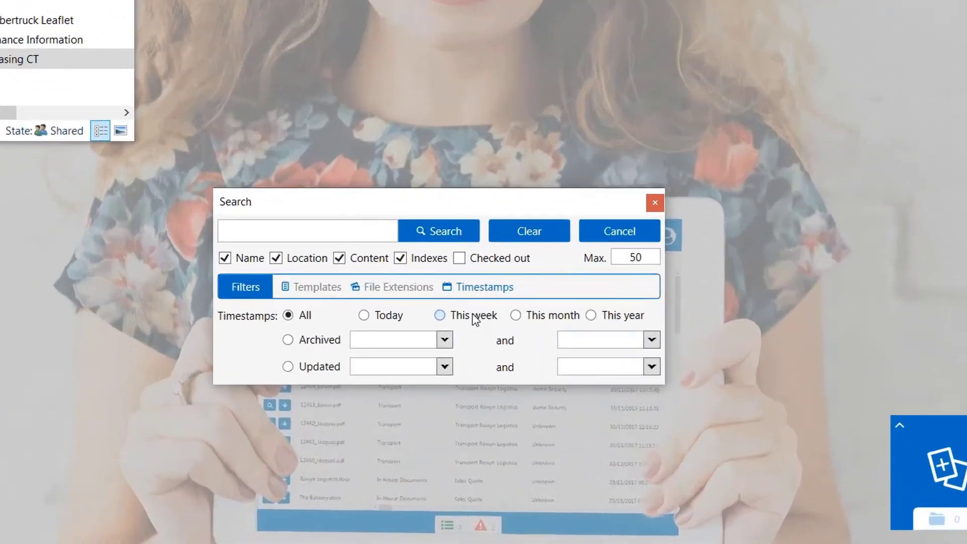
left_click(475, 302)
left_click(386, 242)
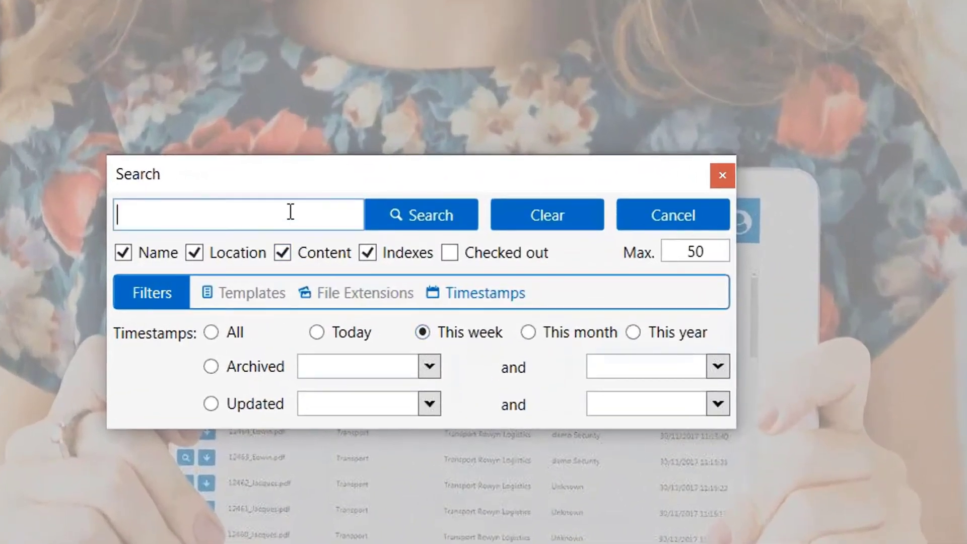
type("offer")
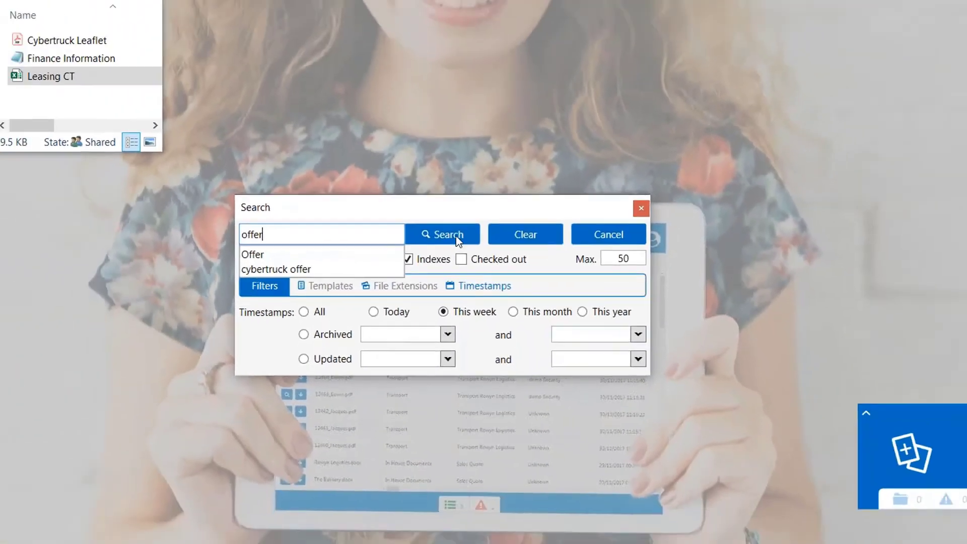
left_click(423, 215)
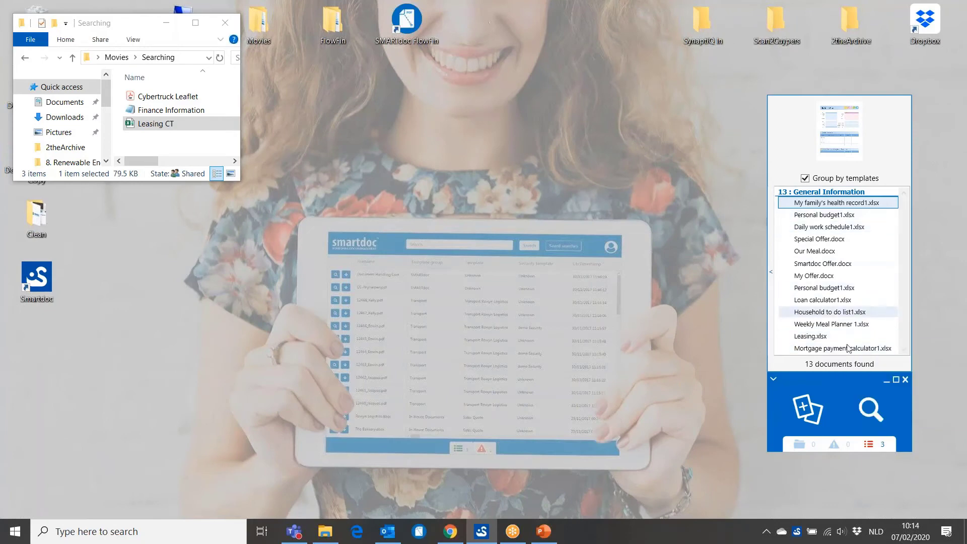
Step: Show the offer results in Extended View with the advanced search panel closed
left_click(773, 379)
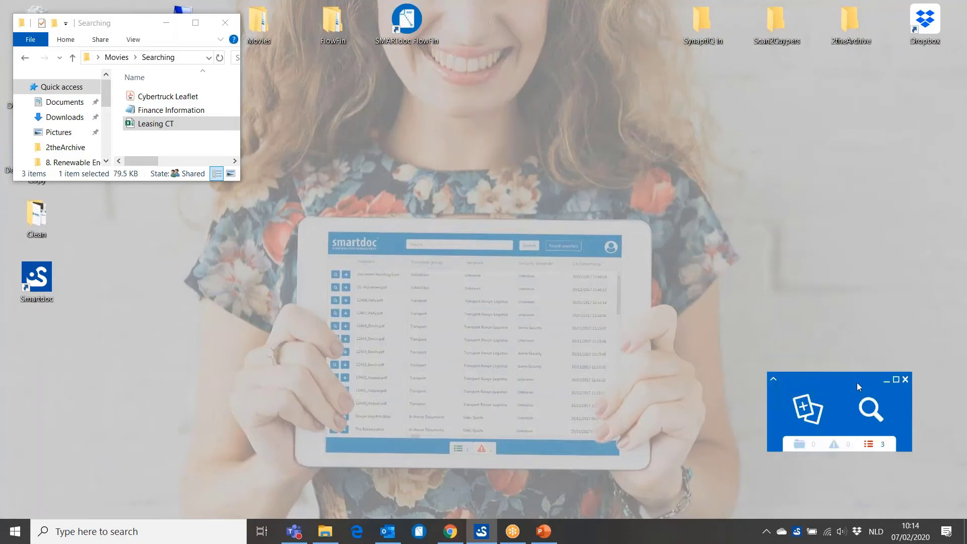
left_click(896, 380)
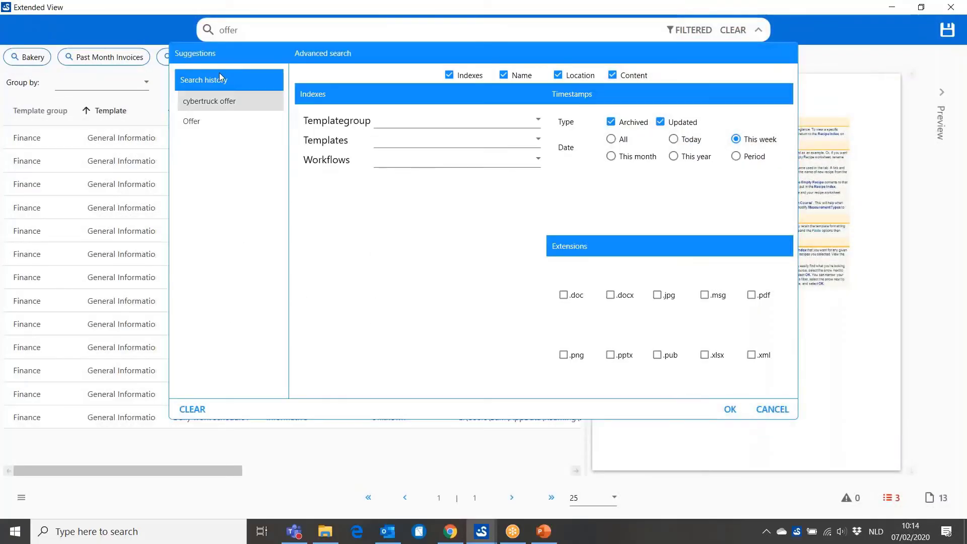
left_click(122, 28)
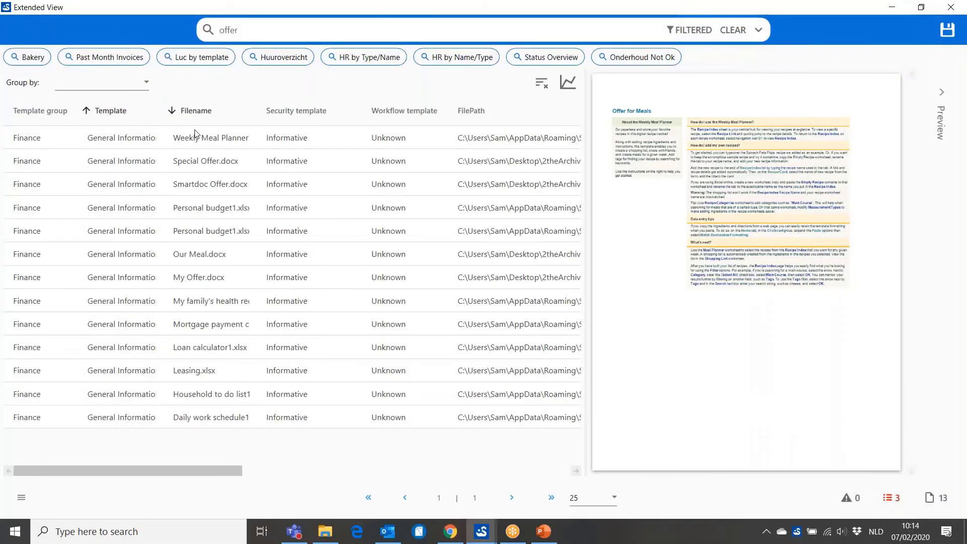
Step: Sort by filename and preview Daily work schedule1, Household to do list1, the mortgage calculator and Personal budget1.xlsx
left_click(289, 114)
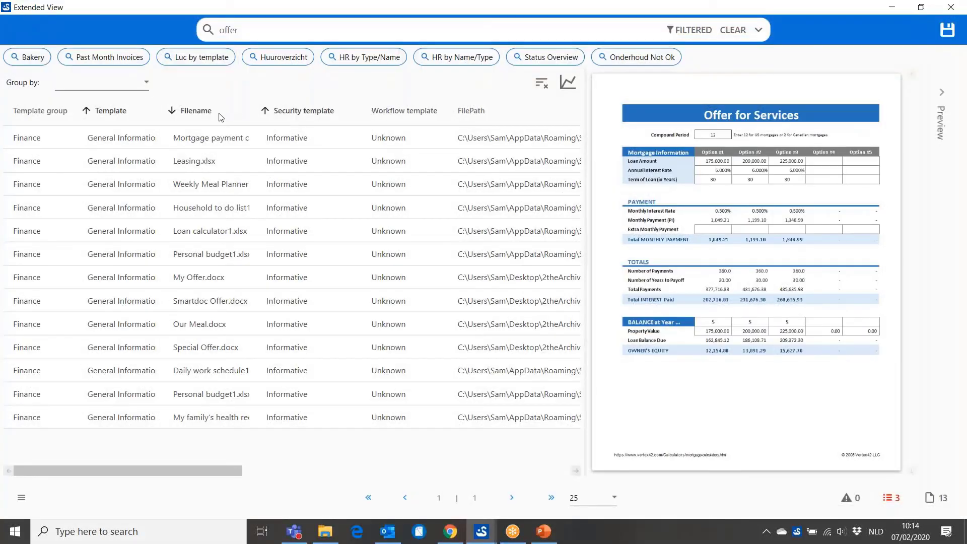
left_click(220, 116)
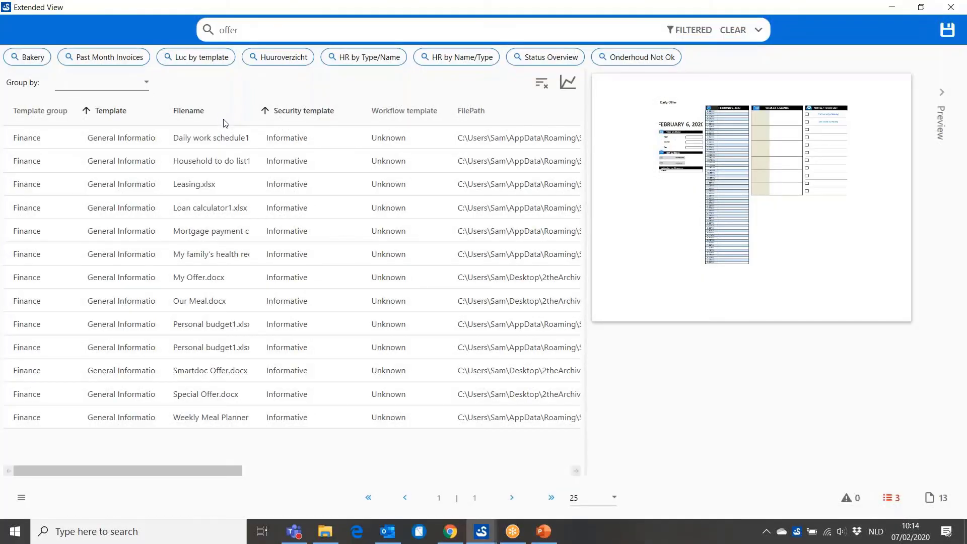
left_click(232, 139)
key("Down")
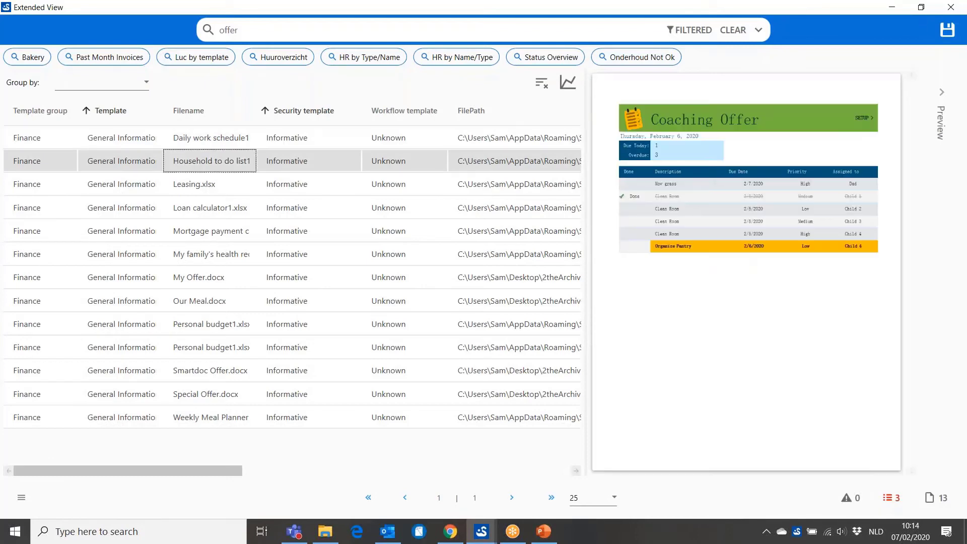
key("Down")
key("Down")
key("Down")
key("Down")
key("Down")
key("Down")
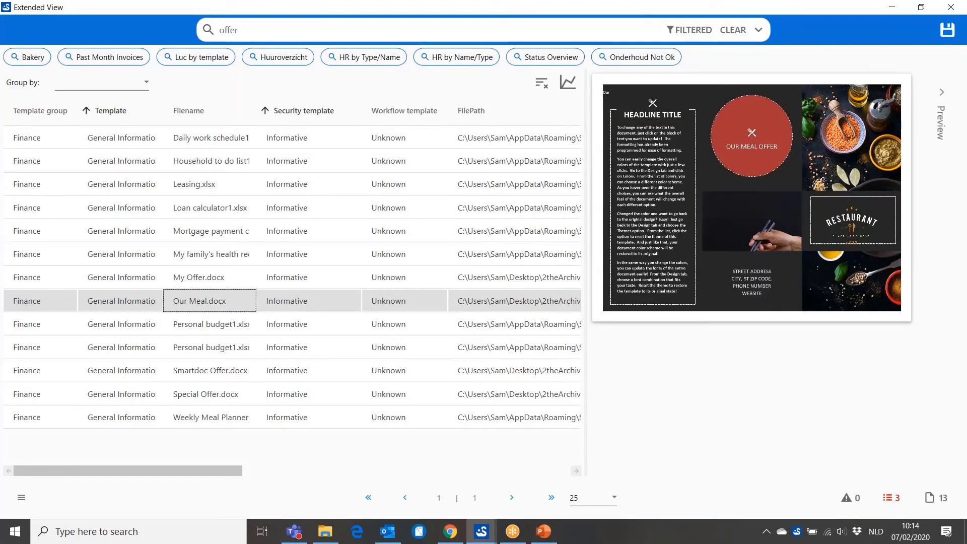
key("Down")
key("Down")
key("Down")
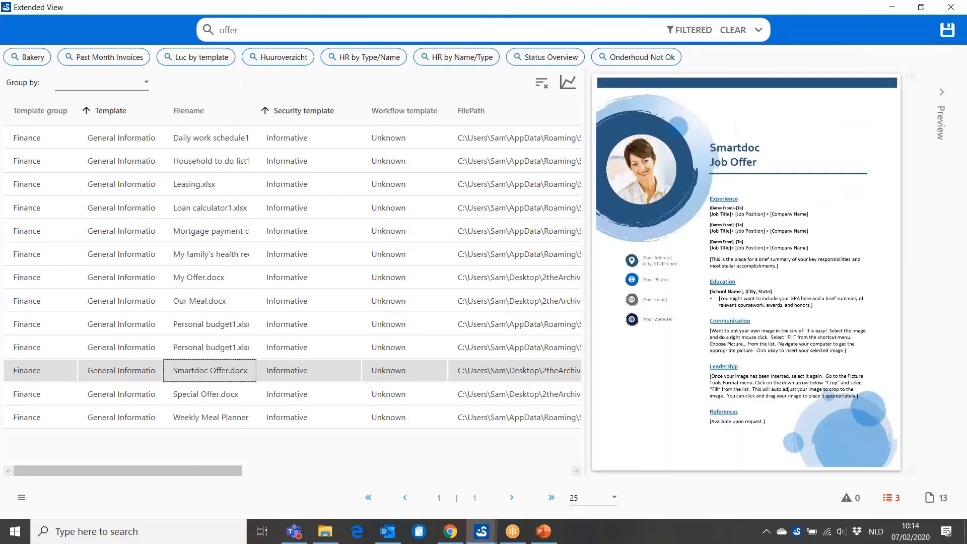